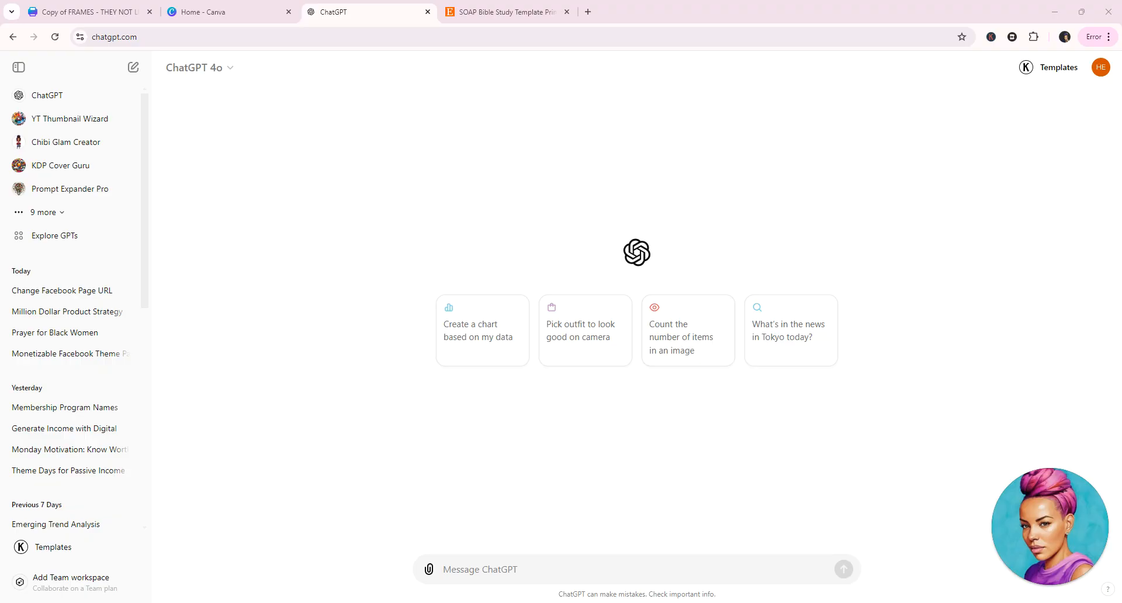
Ask for a table of 10 biblical women for a crisis prayer journal, with struggle verse, book and paragraph, and reflection question
text(Chat you are a journal expert, I am creating a prayer journal for women that are in crisis. Please provide me with the following in table format.  A name of a woman in the bible, a verse that speaks to her struggle,  the verse book and paragraph,  A reflection question)
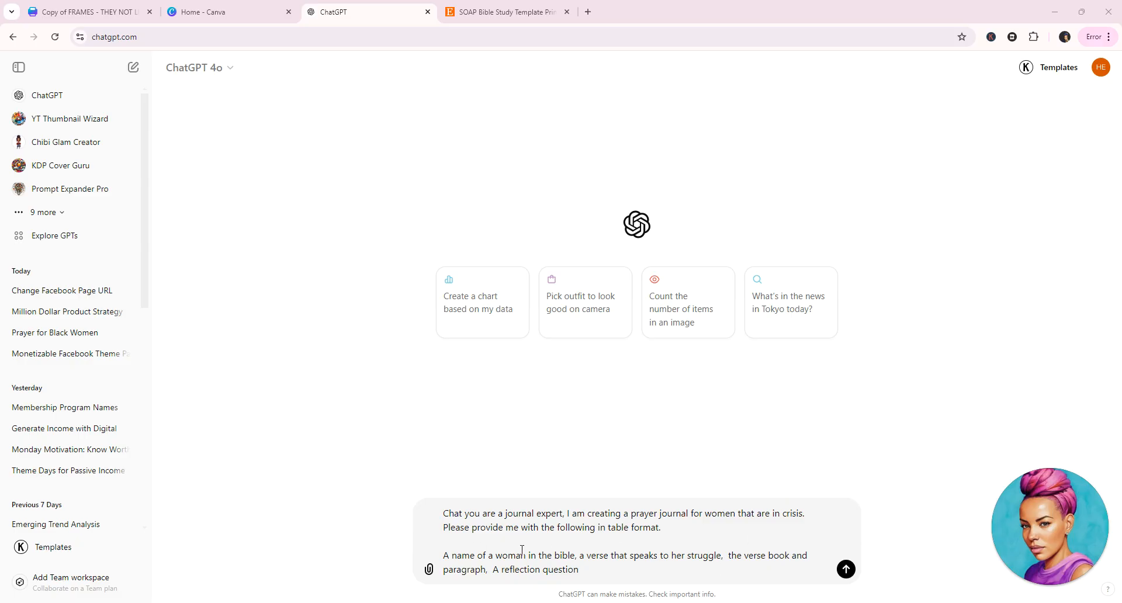
click(688, 533)
text(10  responses)
click(846, 569)
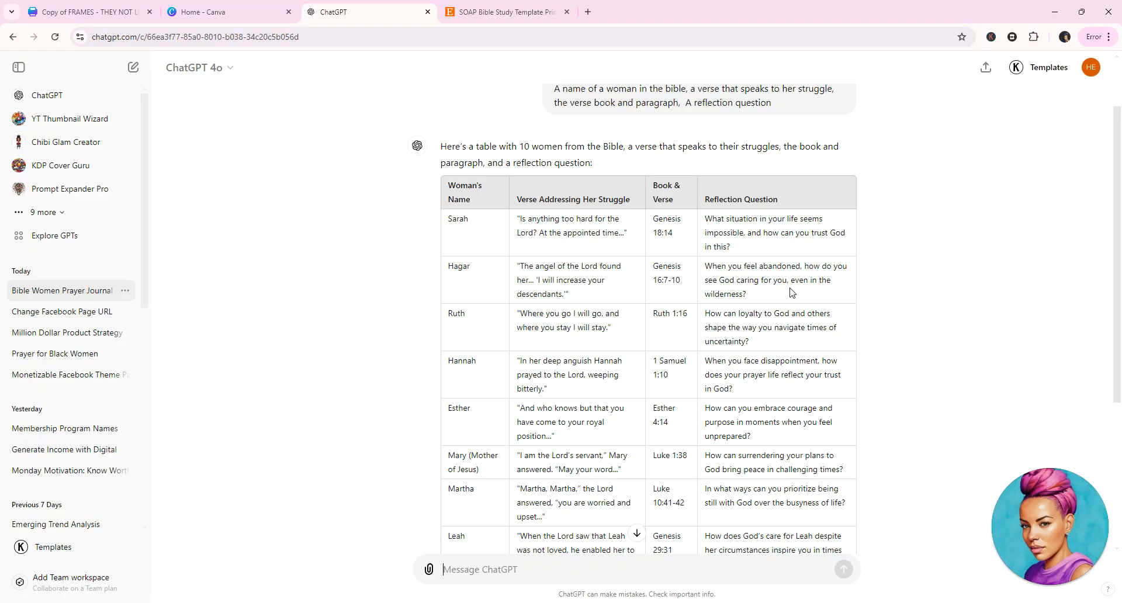
Copy the complete response table of women's names, verses, book references and reflection questions, including its header row
scroll(541, 216, down, 4)
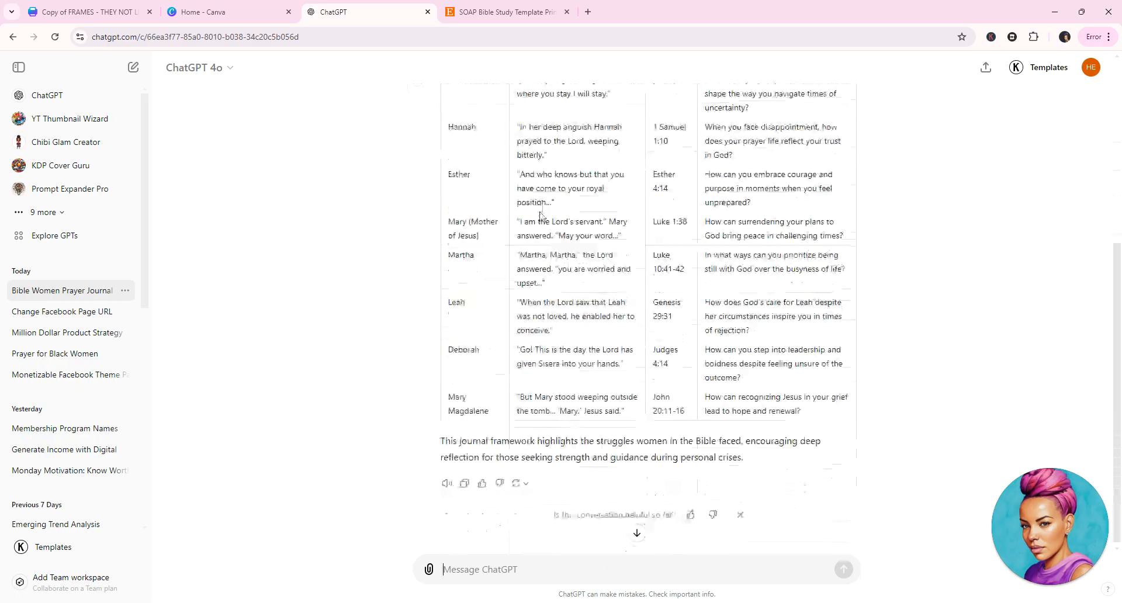
scroll(624, 497, up, 2)
scroll(624, 496, up, 2)
scroll(660, 494, down, 4)
drag(815, 411, 459, 245)
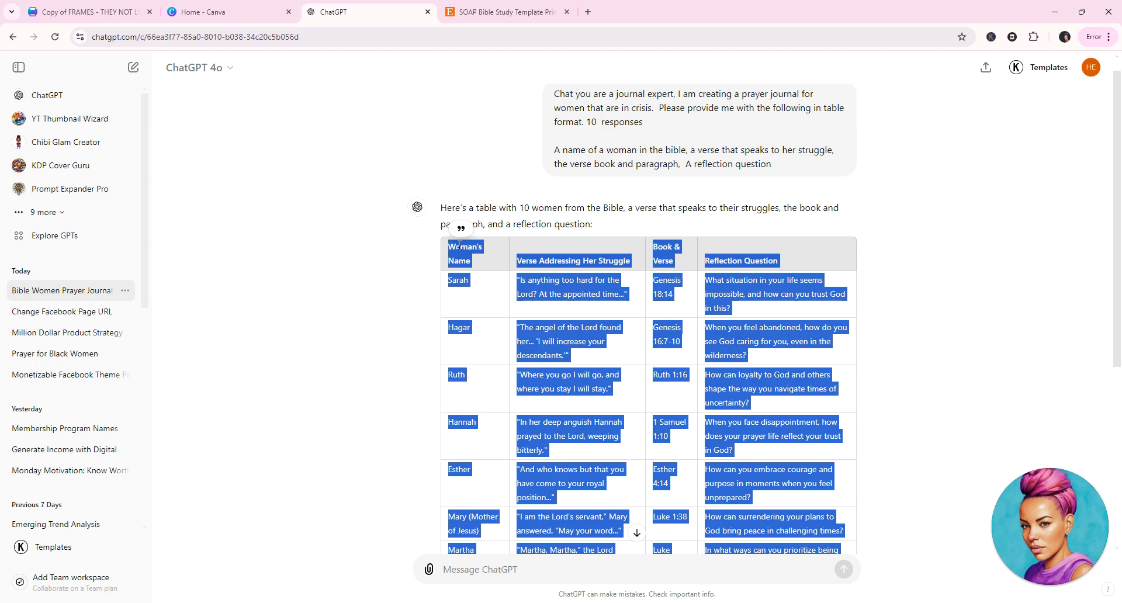
right_click(475, 251)
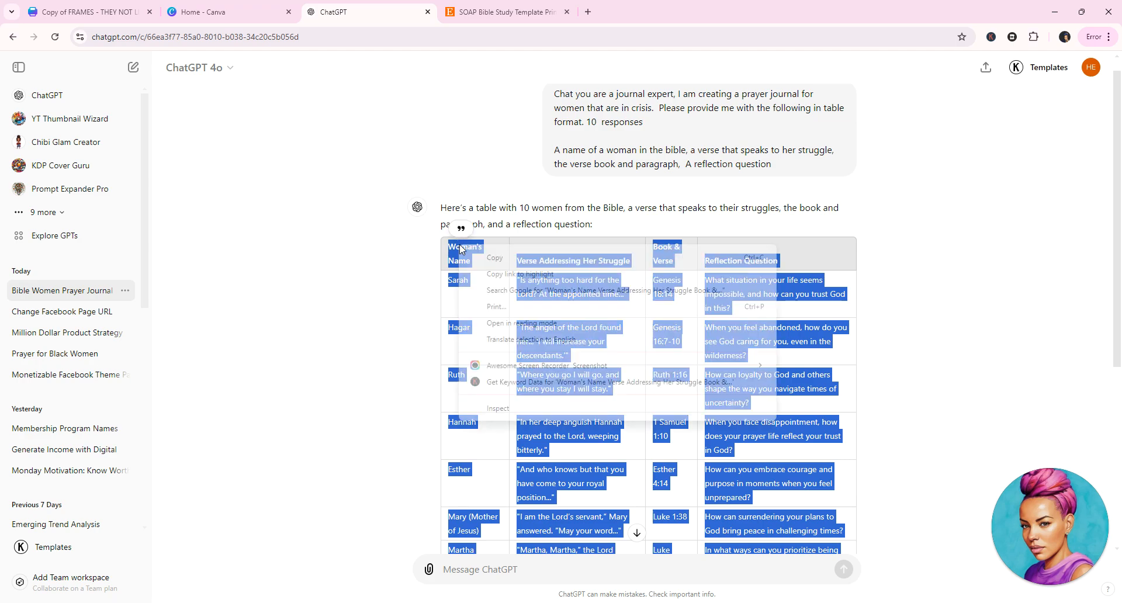
click(494, 257)
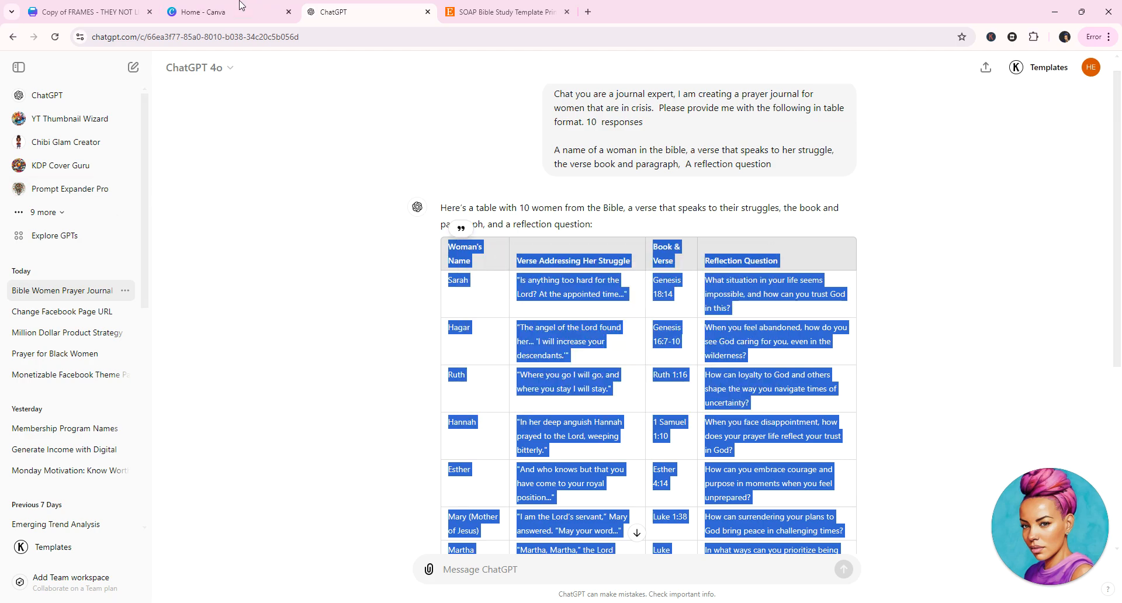
Switch to Canva and create a new custom-size design measuring 8.5 × 11 in
click(214, 13)
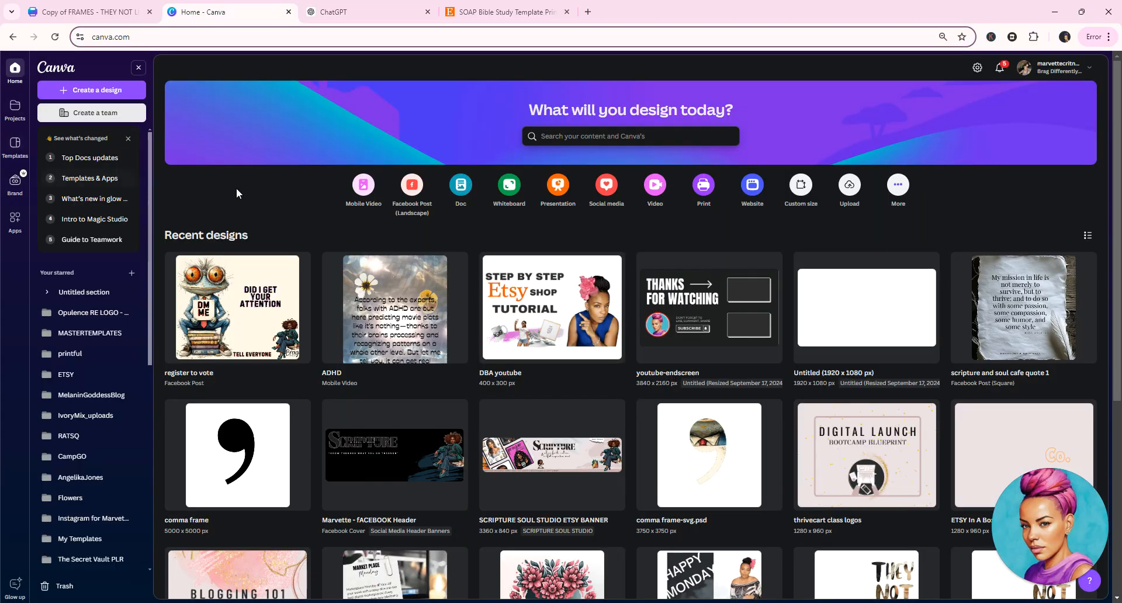
click(91, 90)
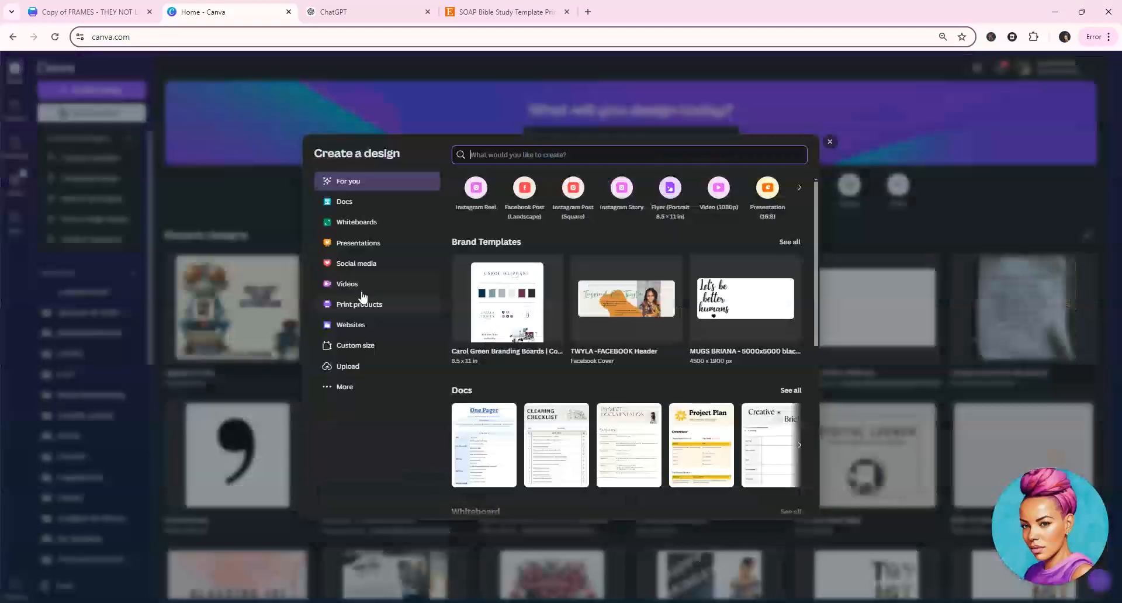
click(355, 346)
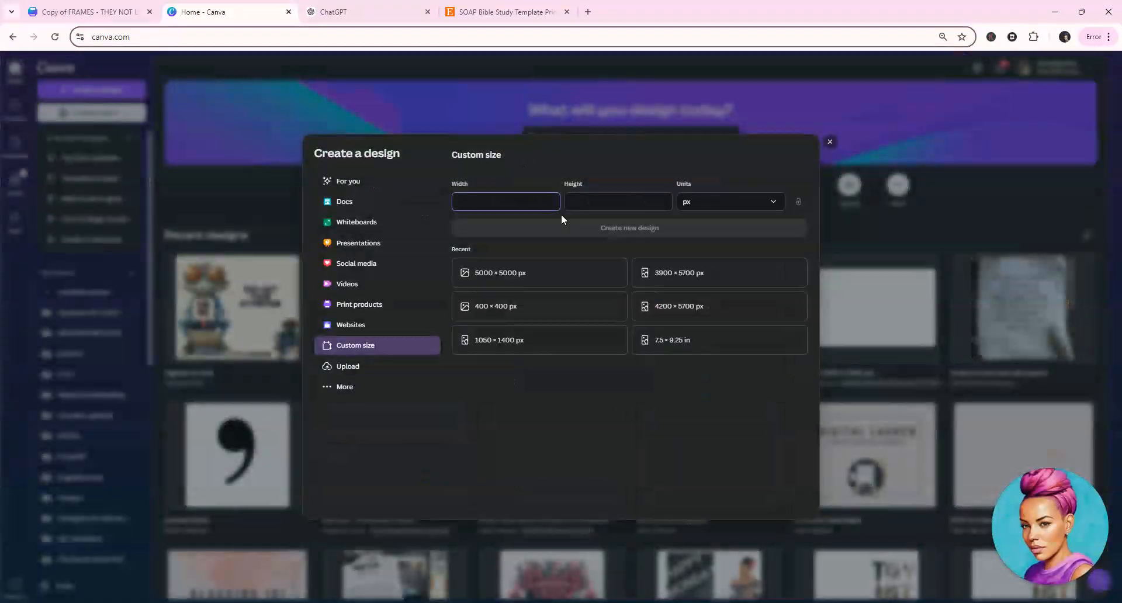
click(742, 201)
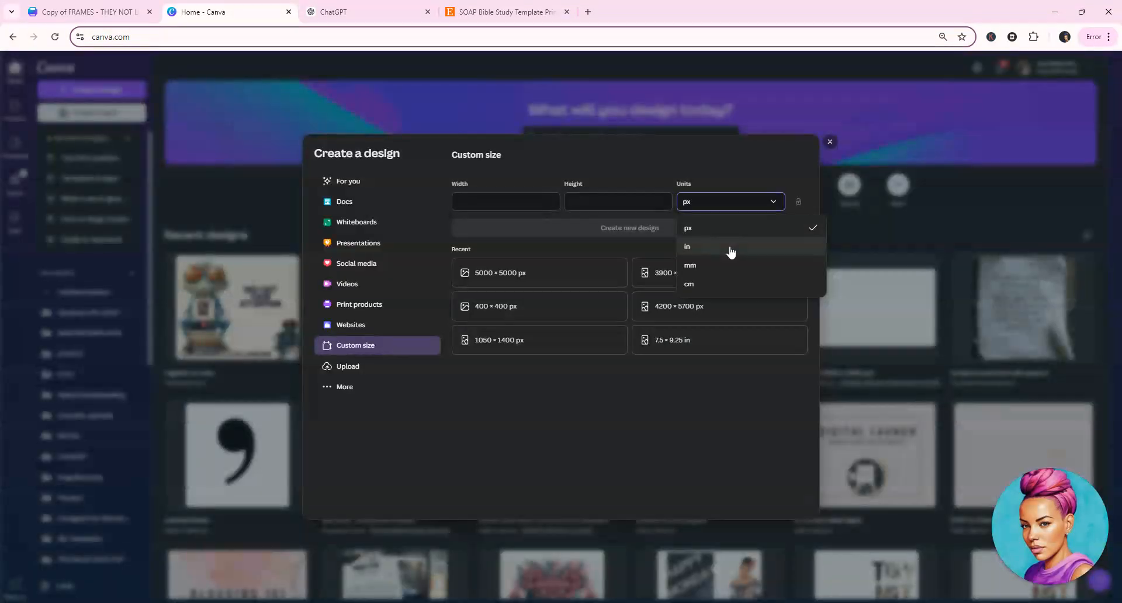
click(731, 250)
text(8)
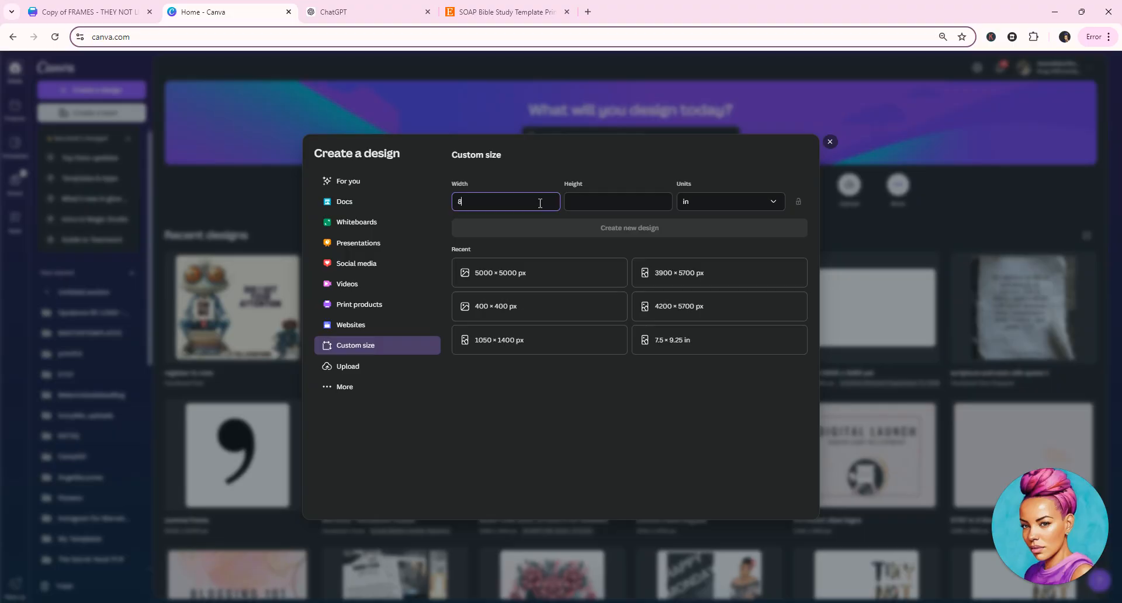
text(.5)
key(Tab)
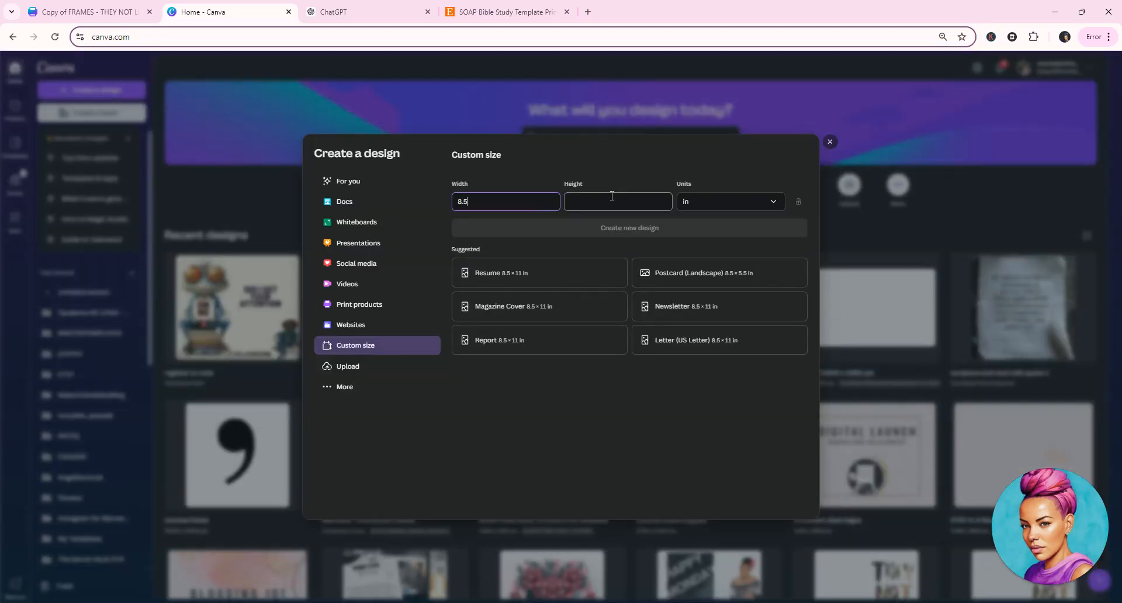
text(11)
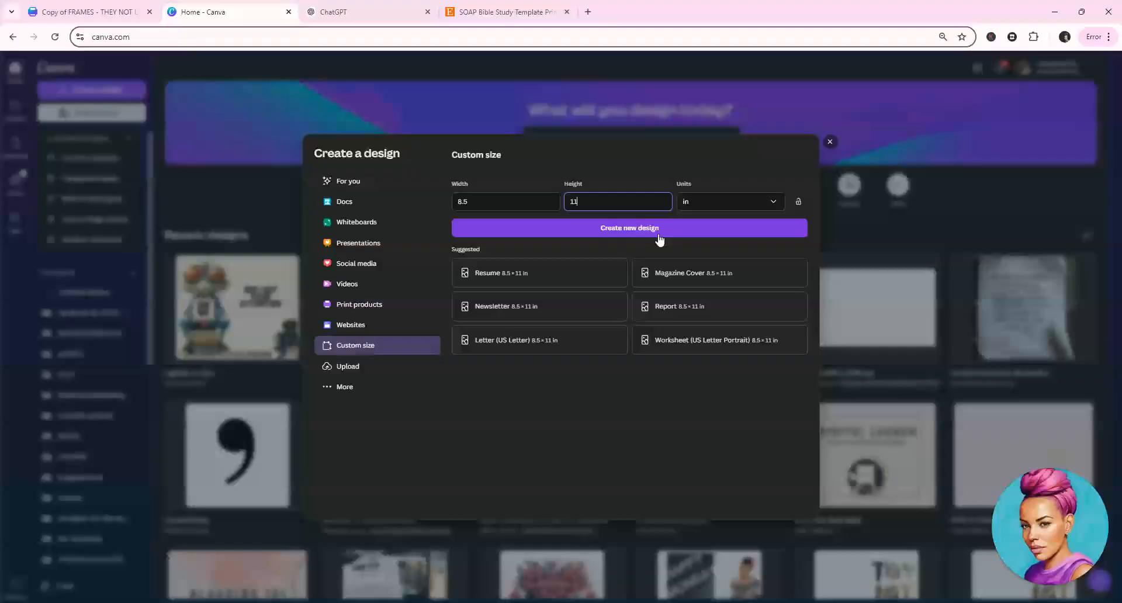
click(654, 229)
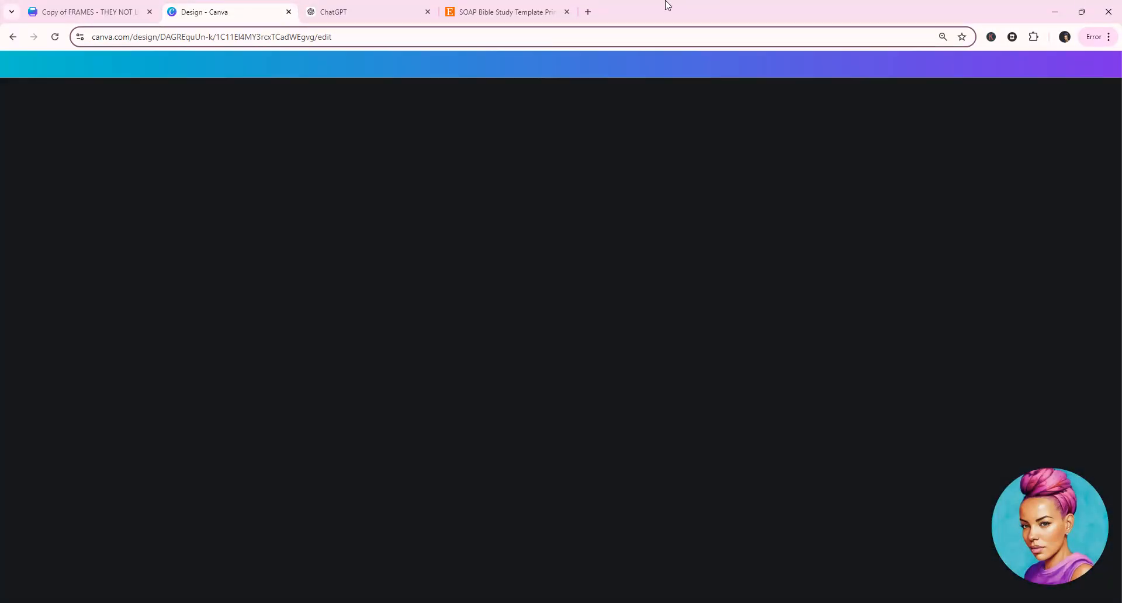
click(318, 16)
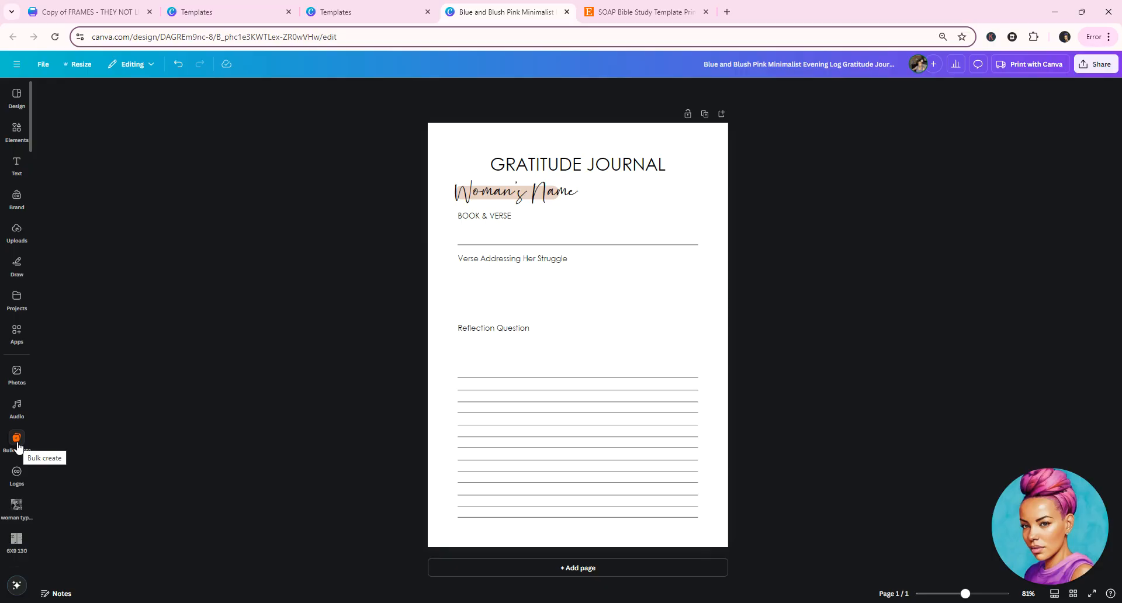
Start Bulk create for the journal page and paste the copied table in as manually entered data
click(19, 335)
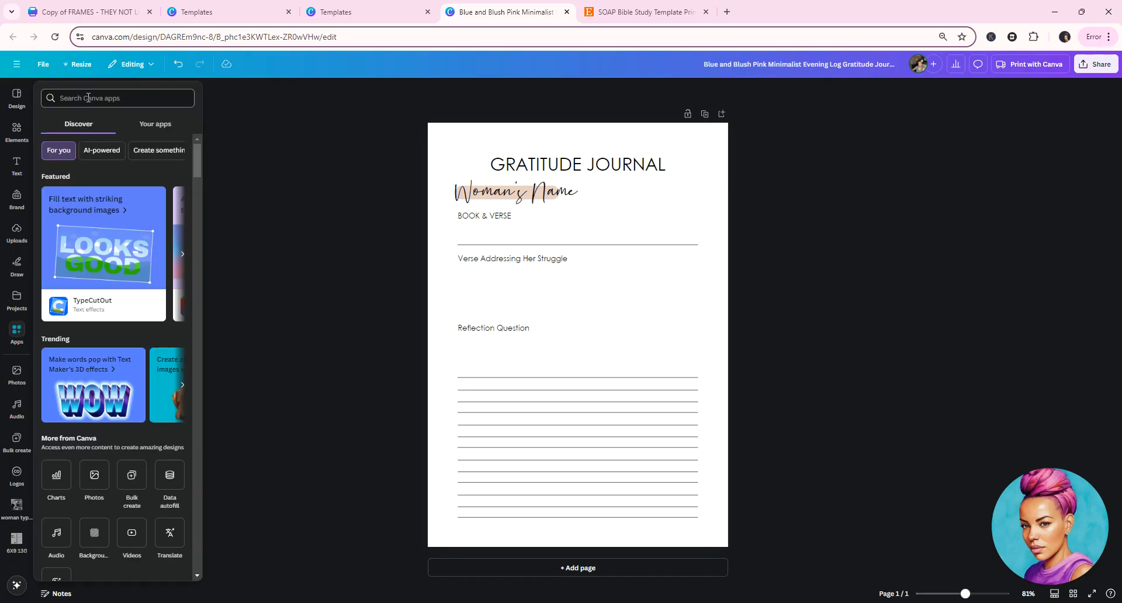
click(18, 438)
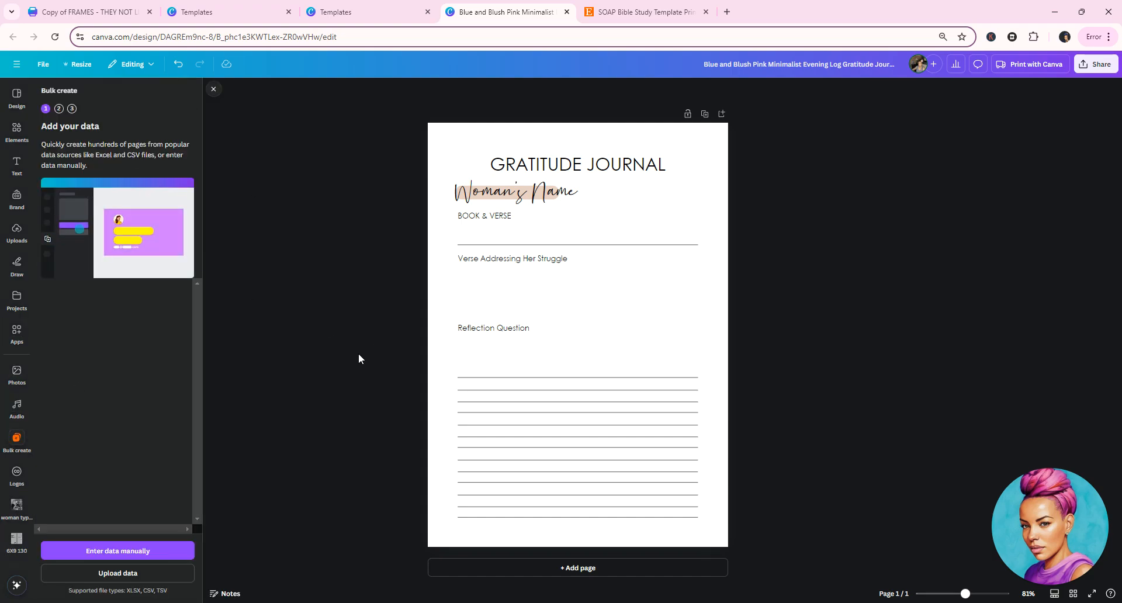
click(119, 552)
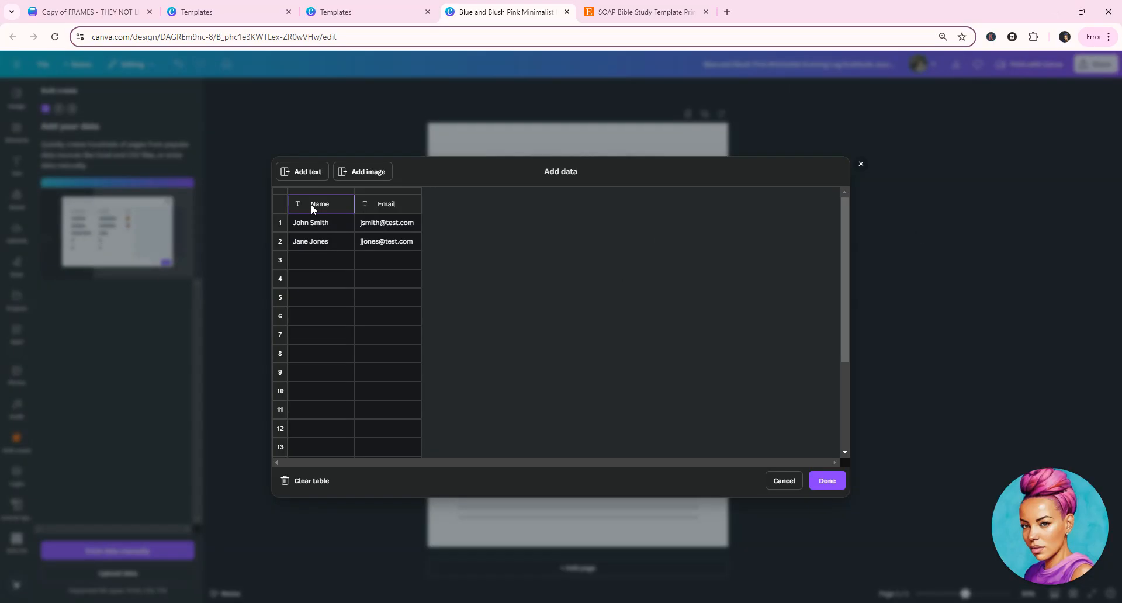
right_click(311, 204)
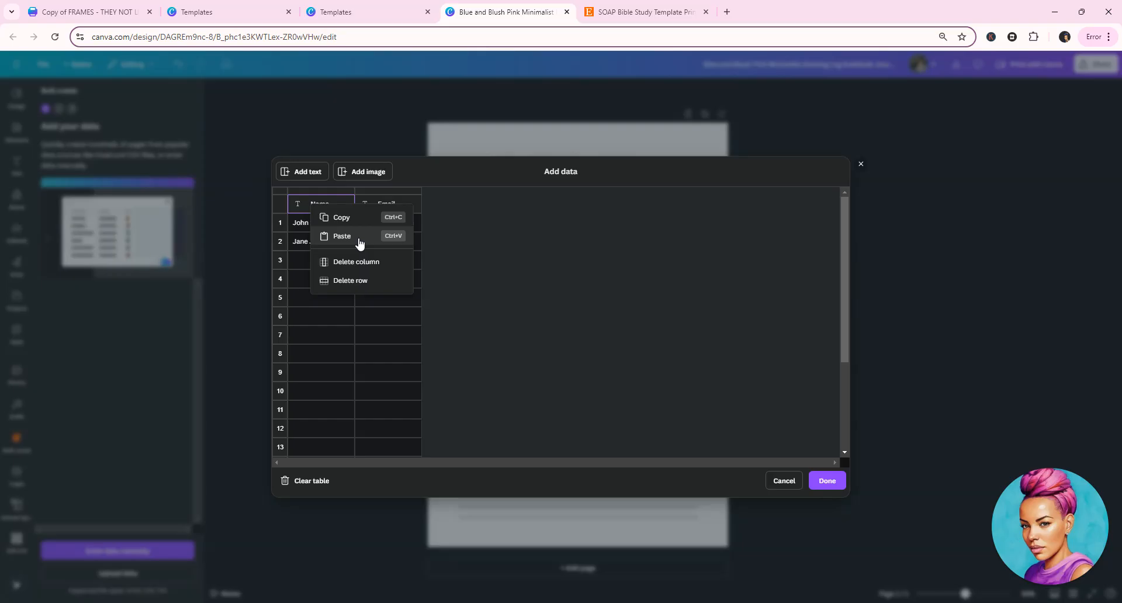
click(359, 240)
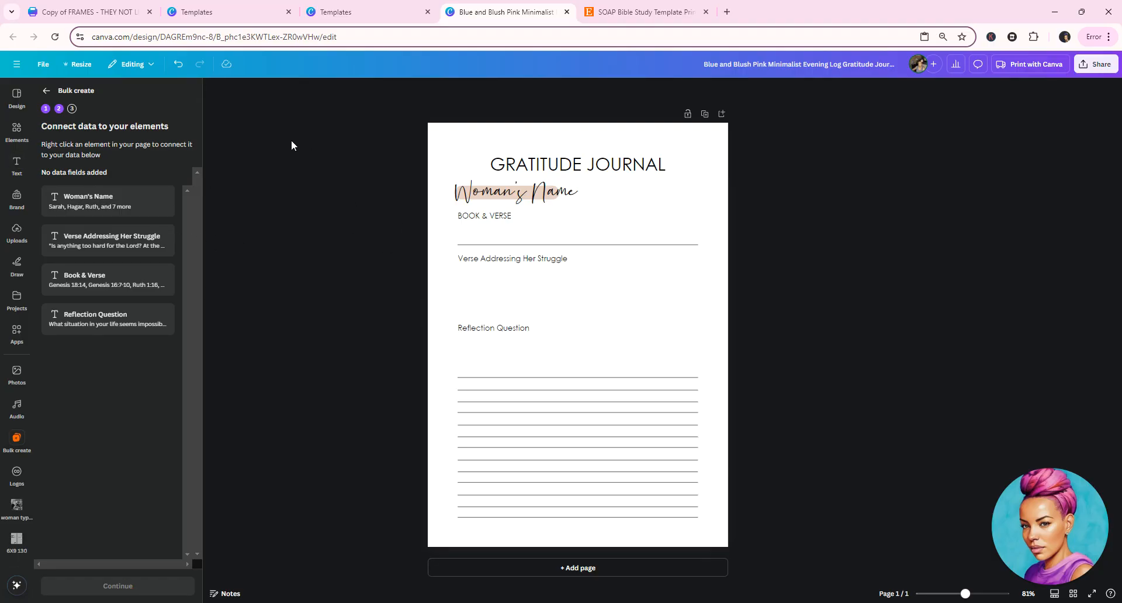
Connect the woman's name heading to the Woman's Name data field and the book and verse text to Book & Verse
right_click(493, 195)
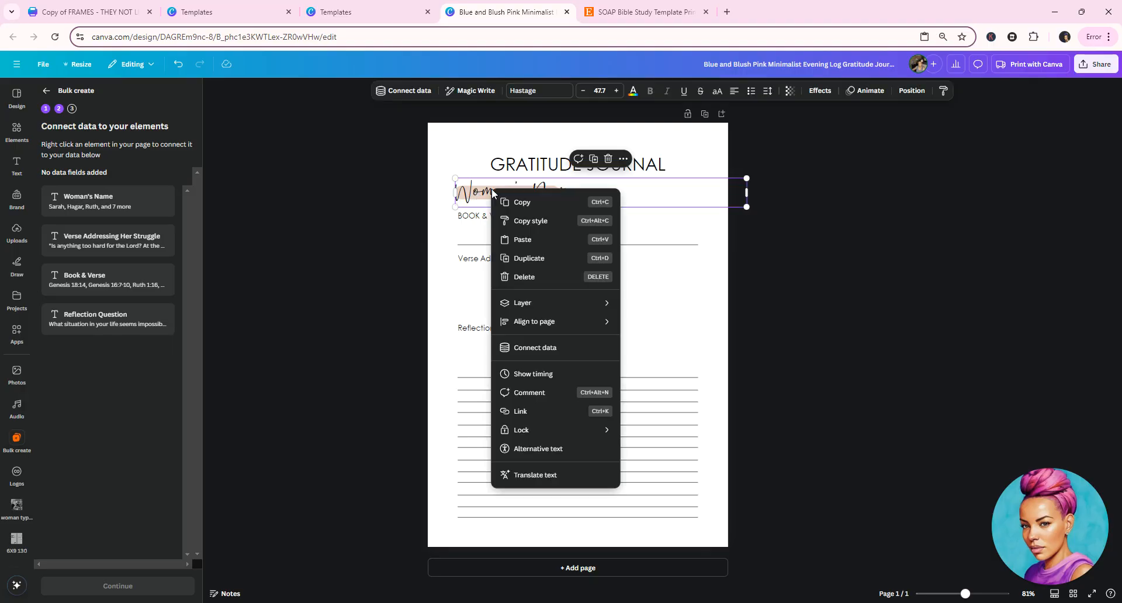
click(542, 350)
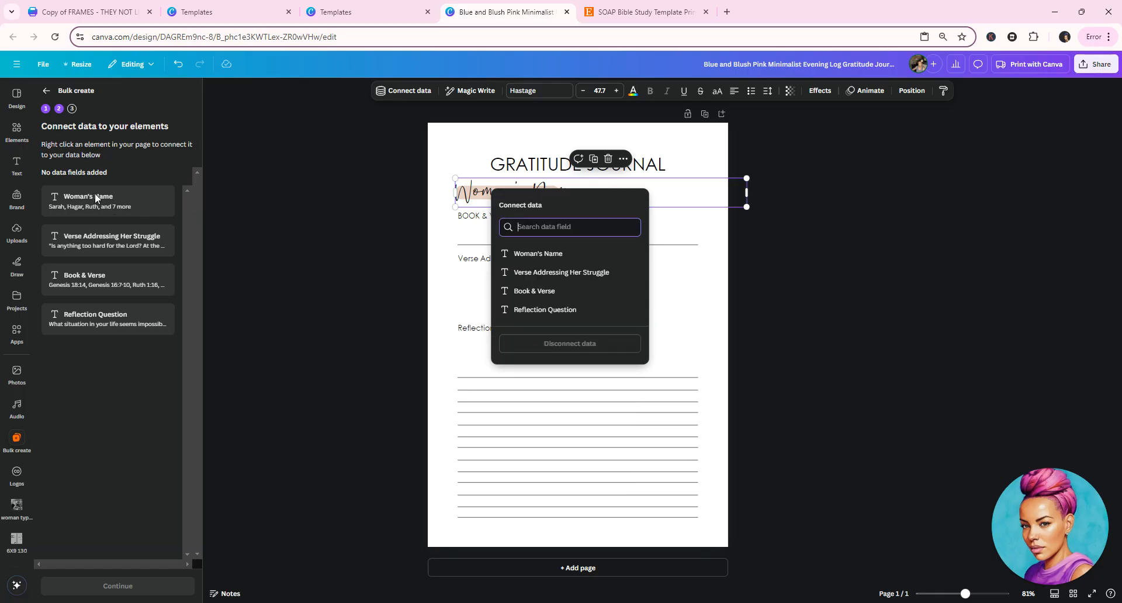
click(538, 254)
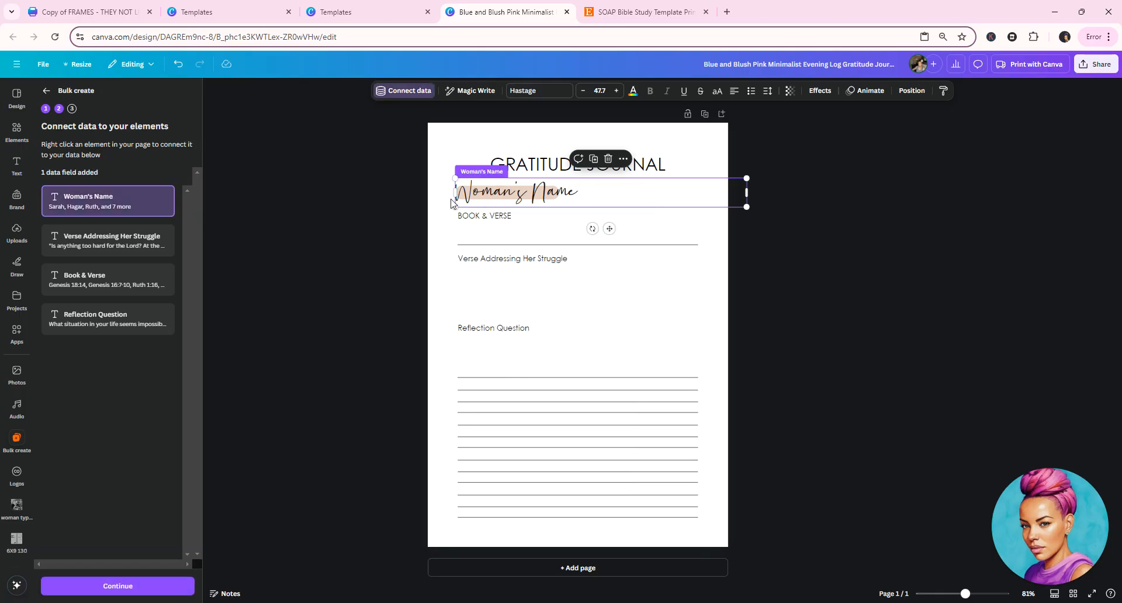
click(490, 220)
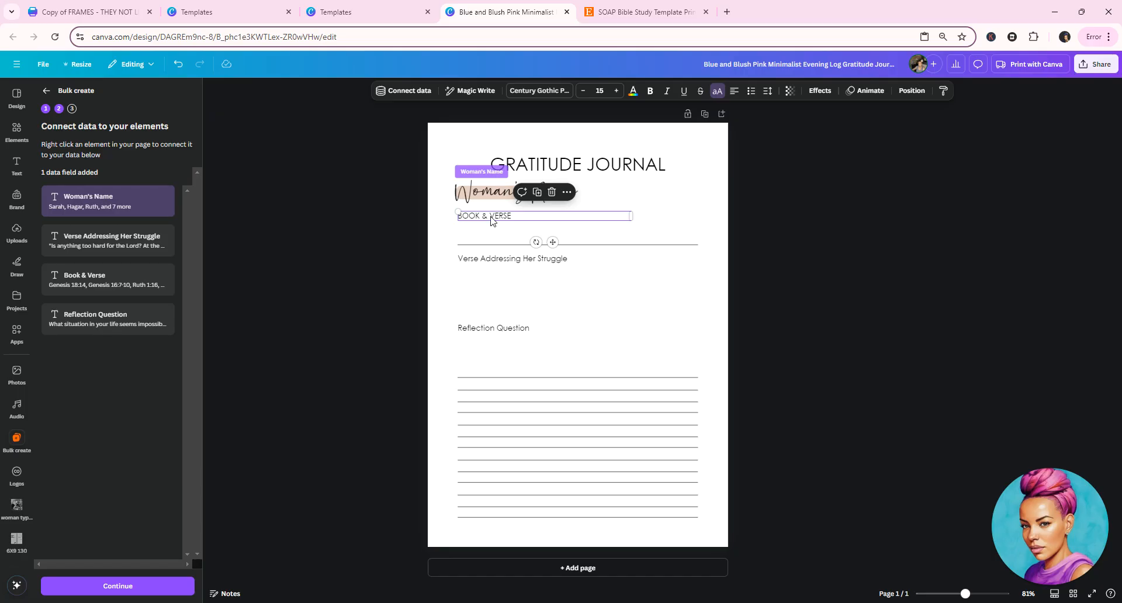
right_click(491, 220)
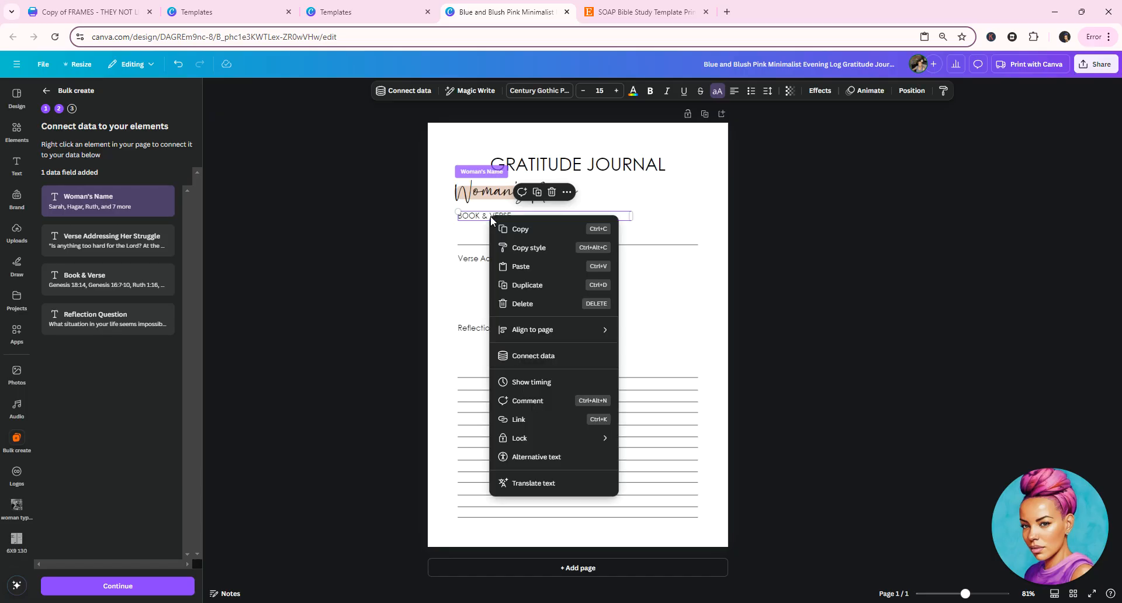
click(543, 358)
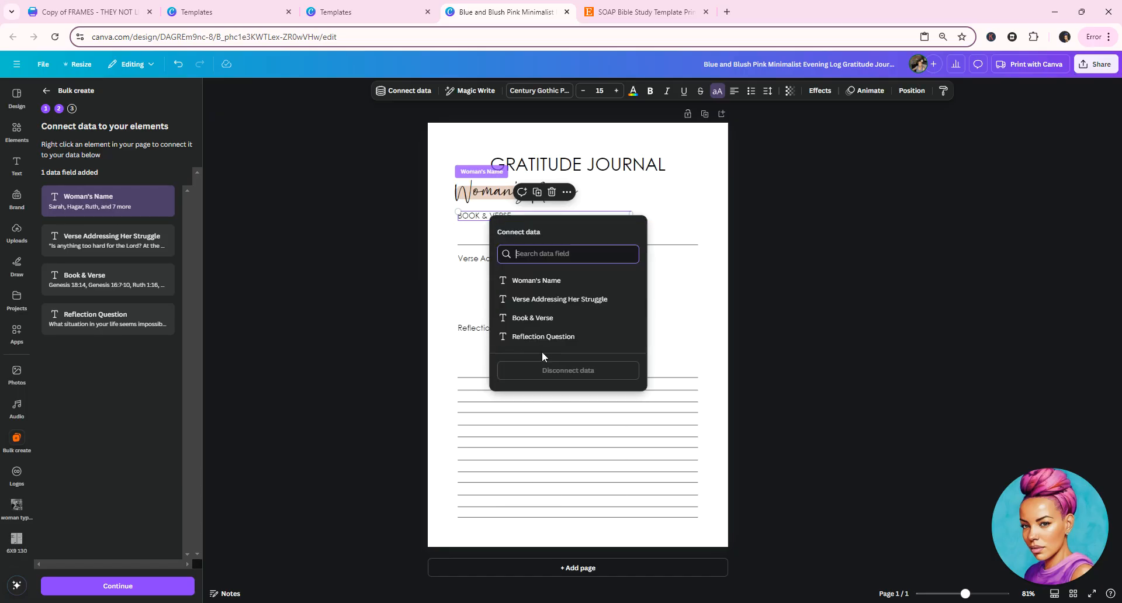
click(539, 320)
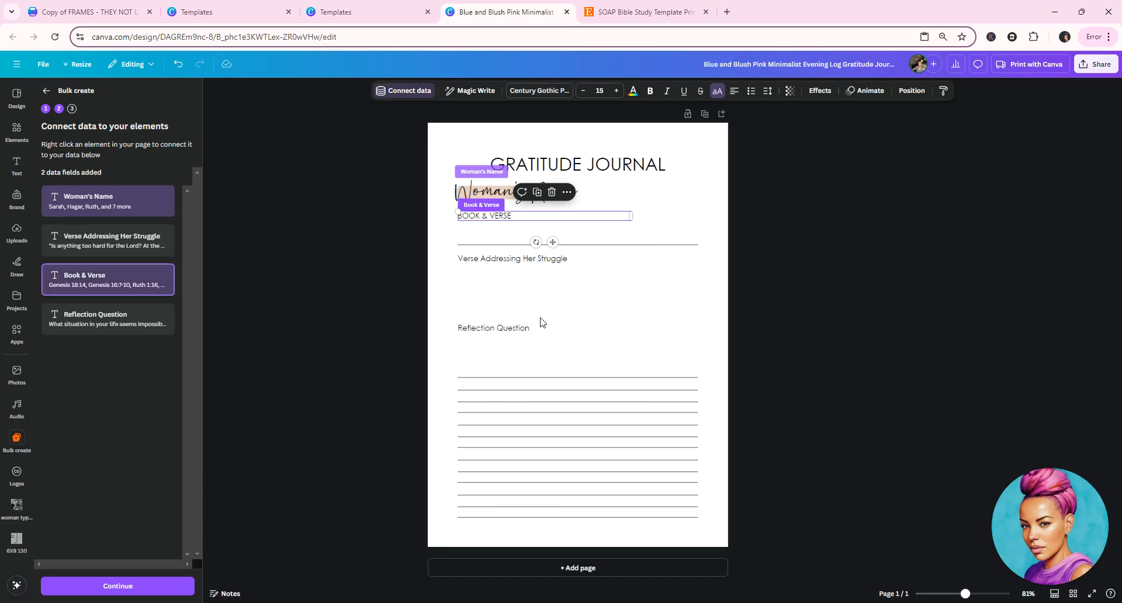
Connect the struggle verse text on the page to the Verse Addressing Her Struggle data field
click(495, 263)
right_click(495, 263)
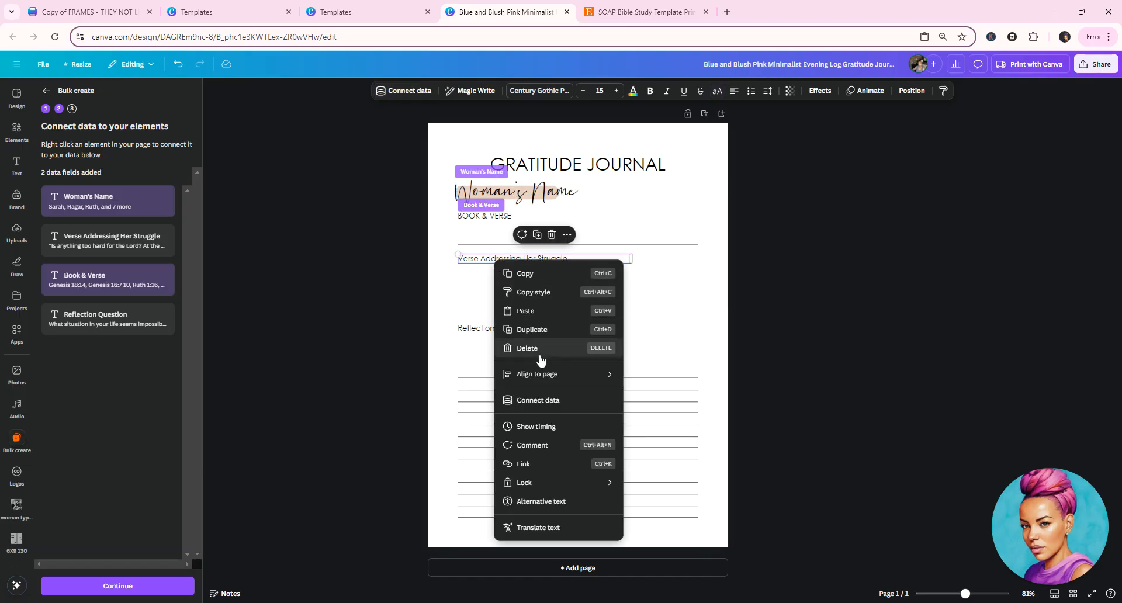
click(548, 400)
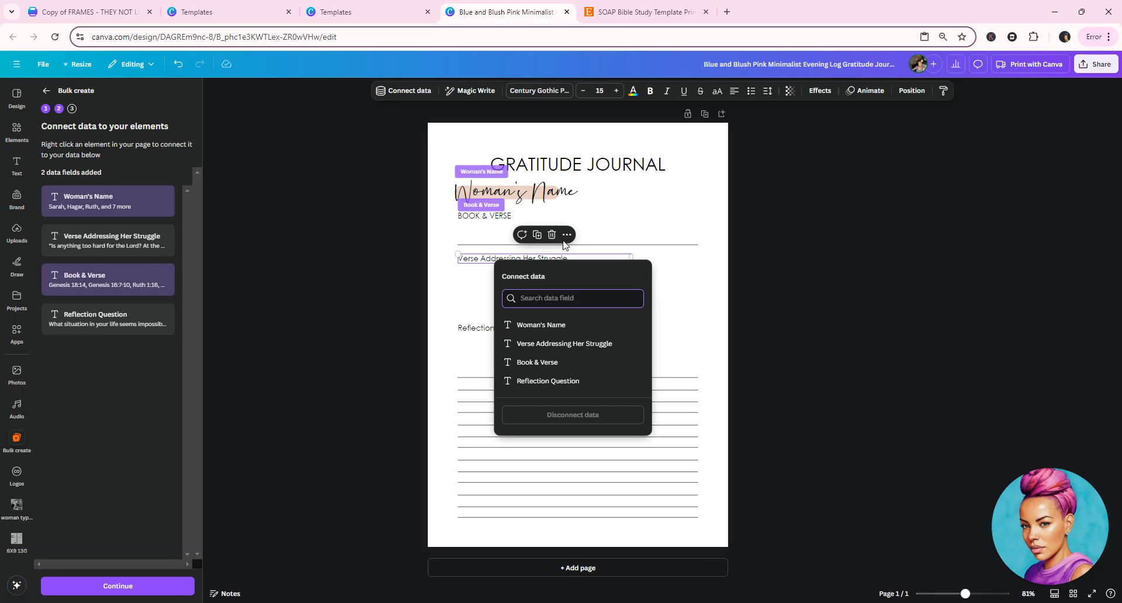
click(577, 348)
Connect the reflection question text to the Reflection Question data field and generate designs for all 10 data rows
click(493, 330)
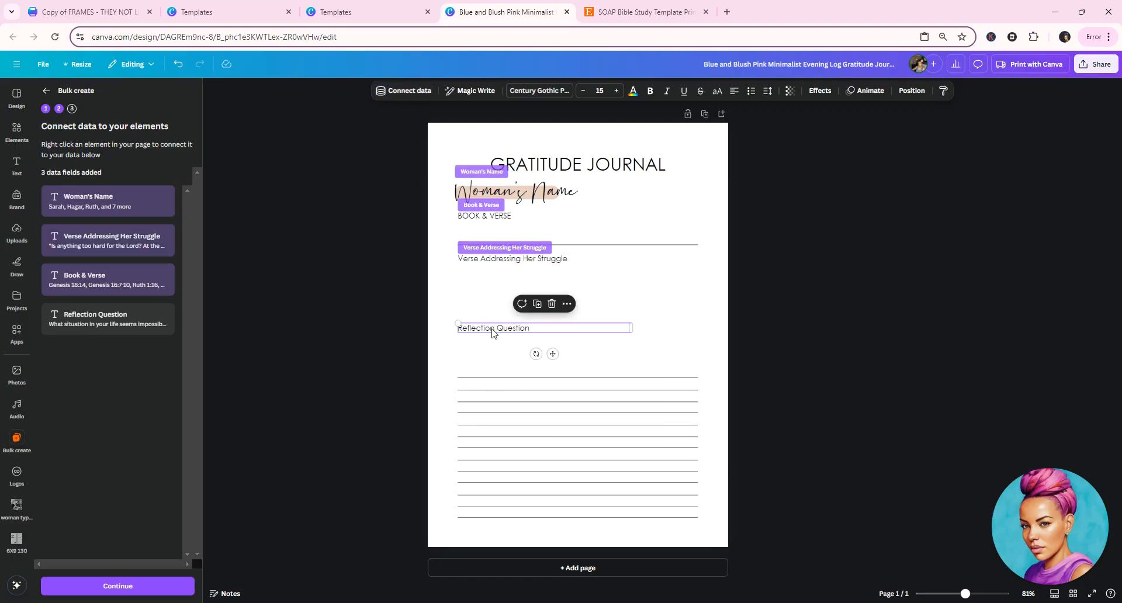
right_click(492, 332)
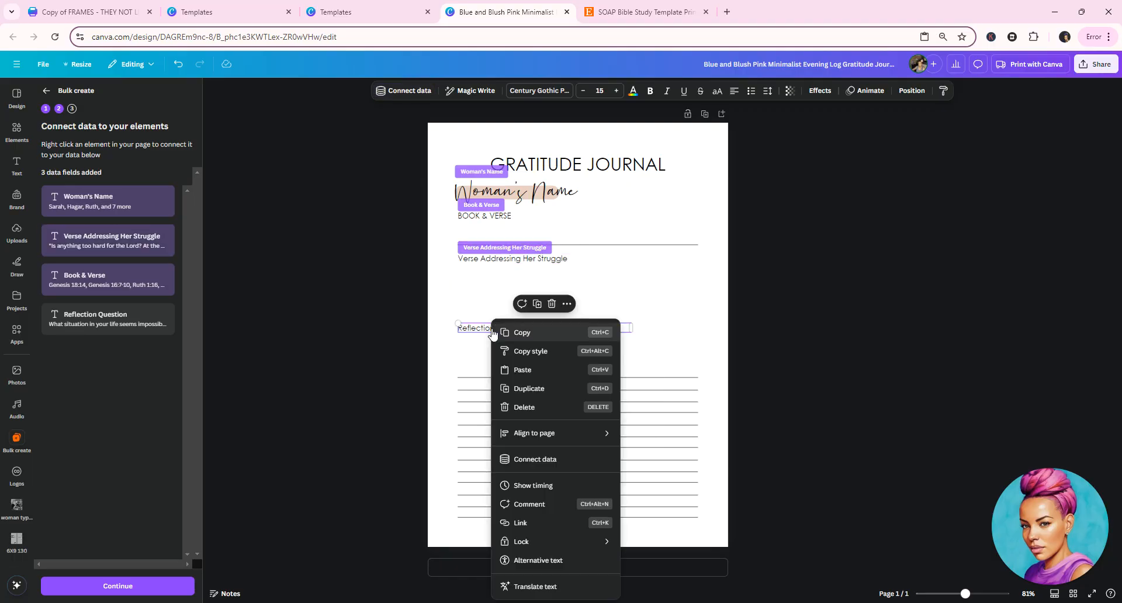
click(549, 459)
click(540, 451)
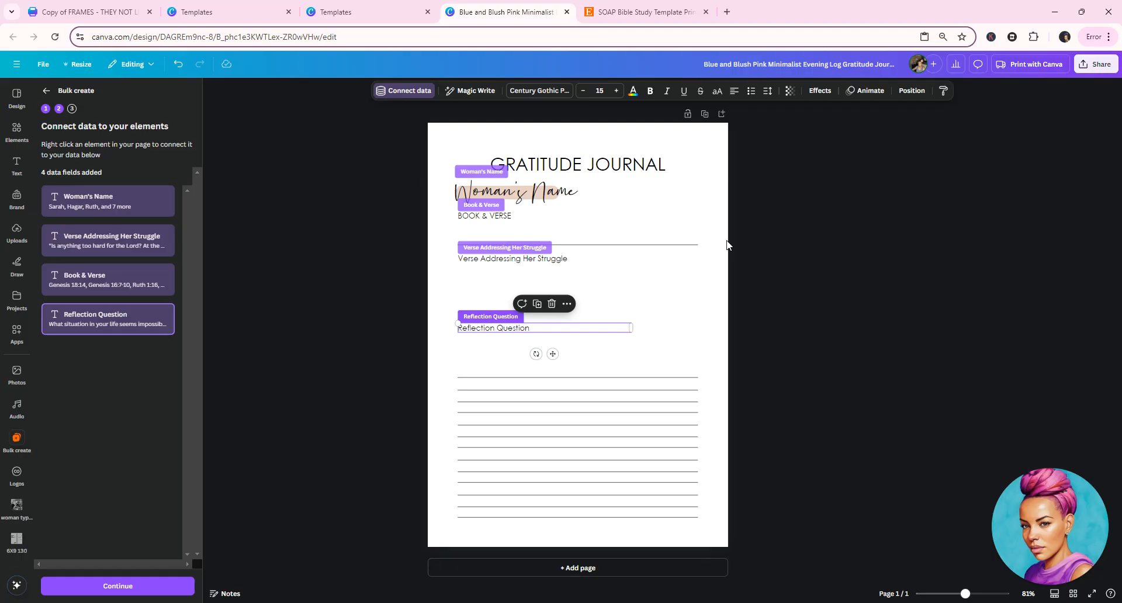
click(110, 586)
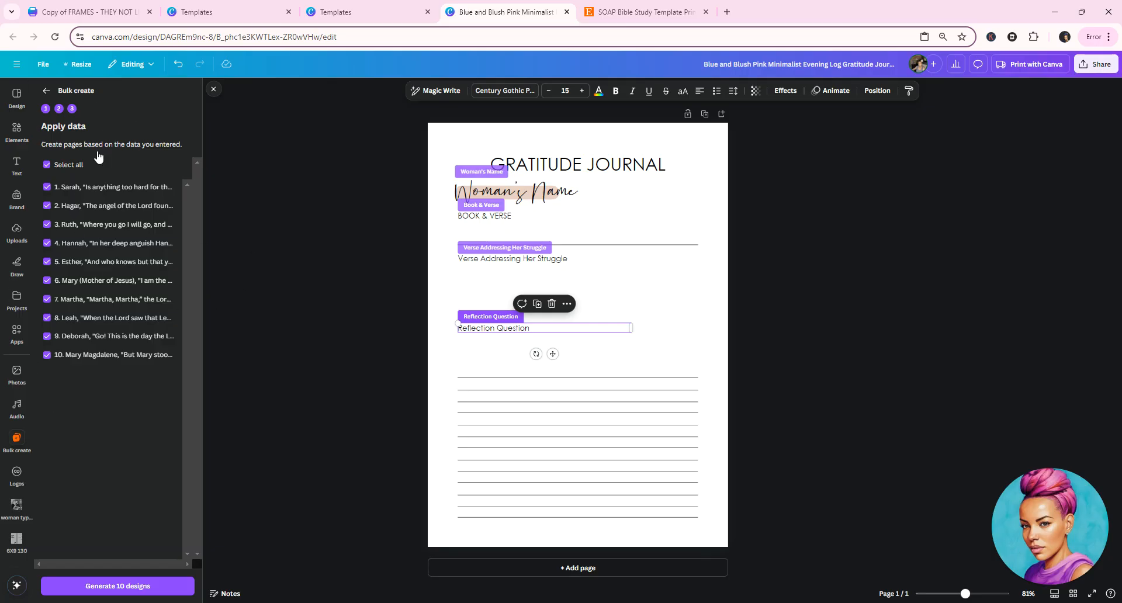
click(117, 585)
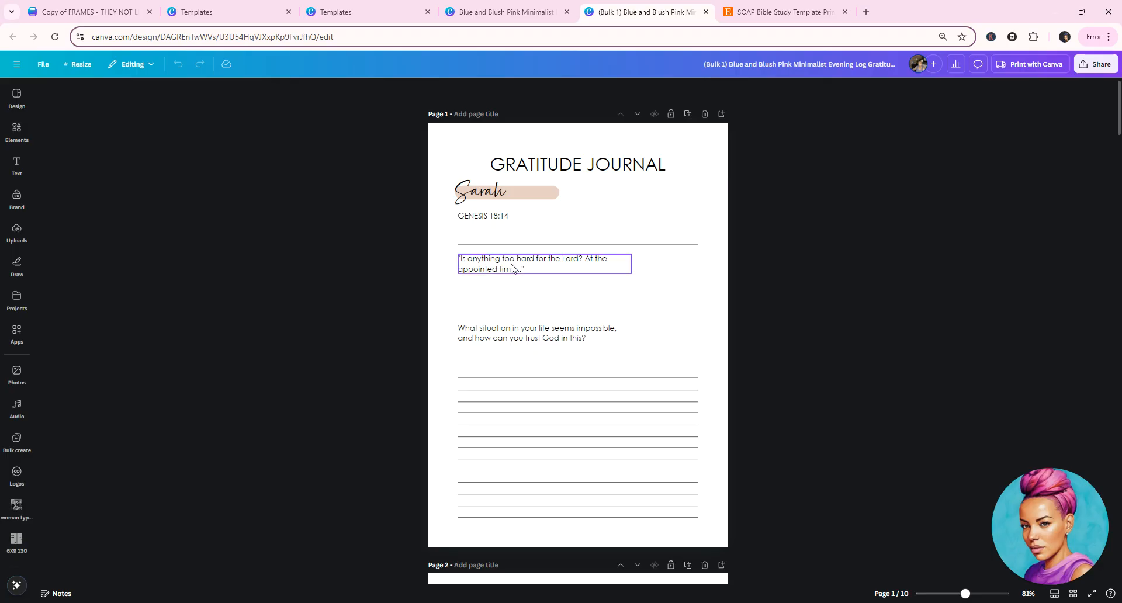
Widen the verse and reflection question text boxes on page 1 to roughly the width of the writing lines
click(629, 268)
drag(630, 262, 694, 261)
drag(503, 257, 501, 260)
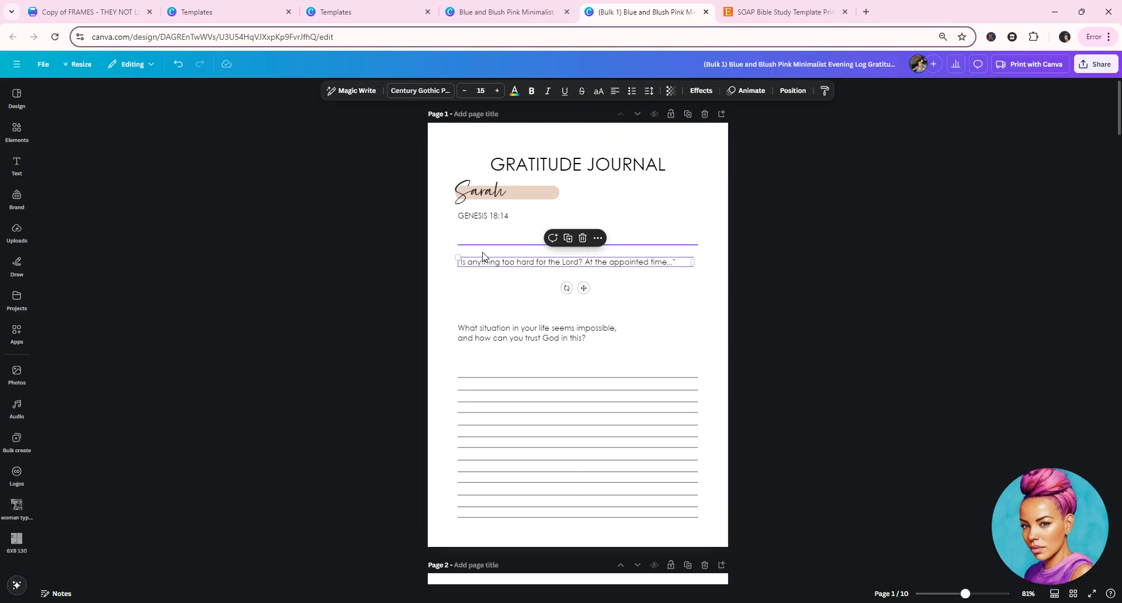
click(507, 332)
drag(632, 332, 698, 333)
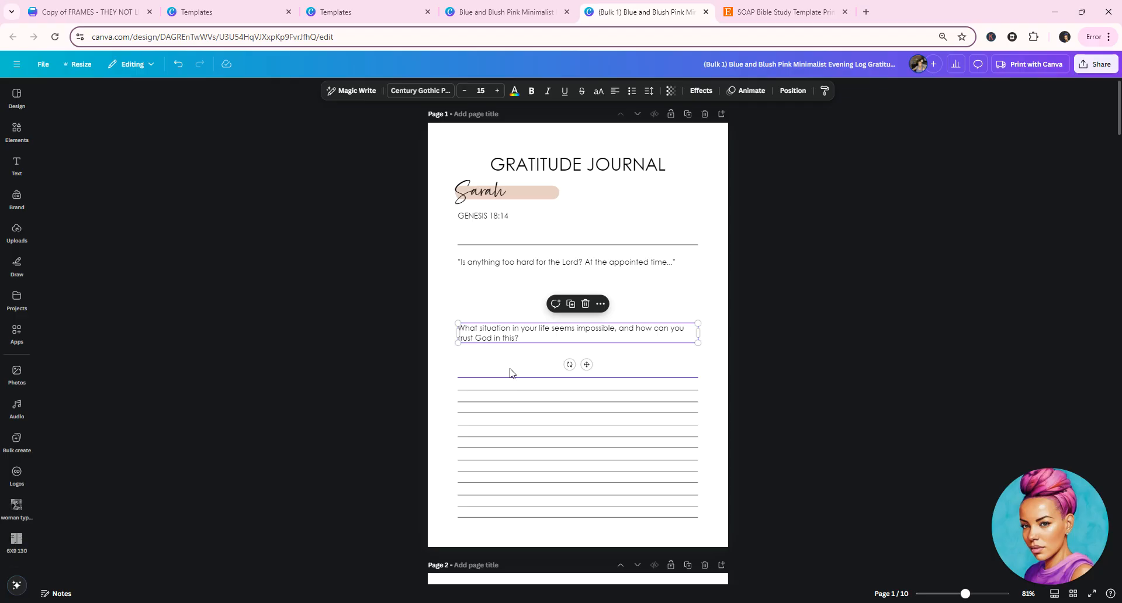
scroll(619, 394, down, 4)
scroll(617, 393, down, 2)
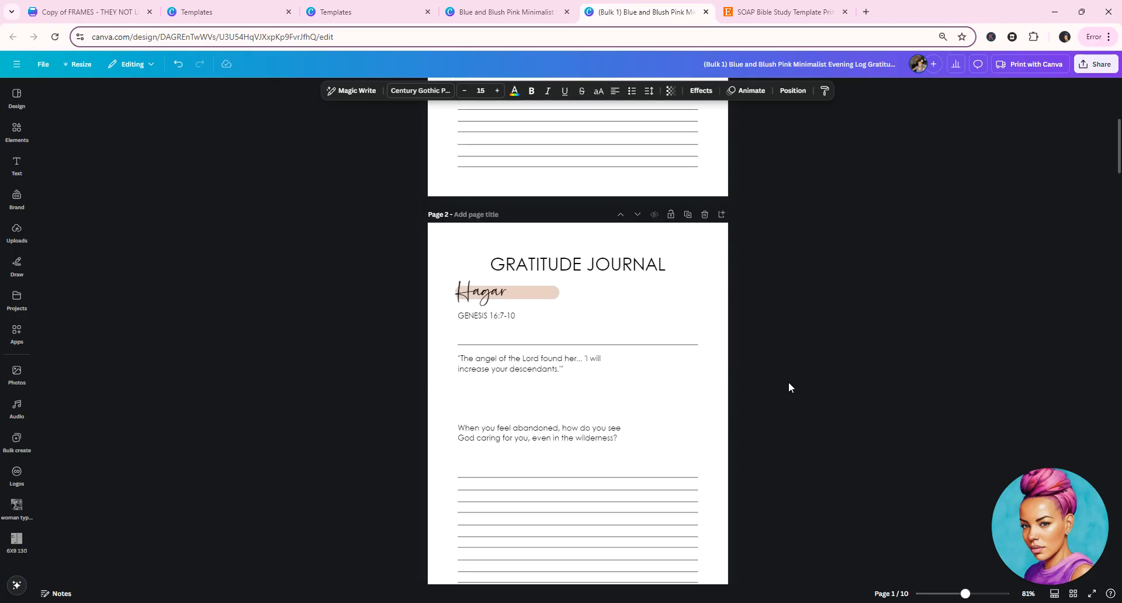
Review the generated journal pages from page 2 through page 10, checking each woman's name, verse reference, verse text and reflection question
scroll(569, 338, down, 2)
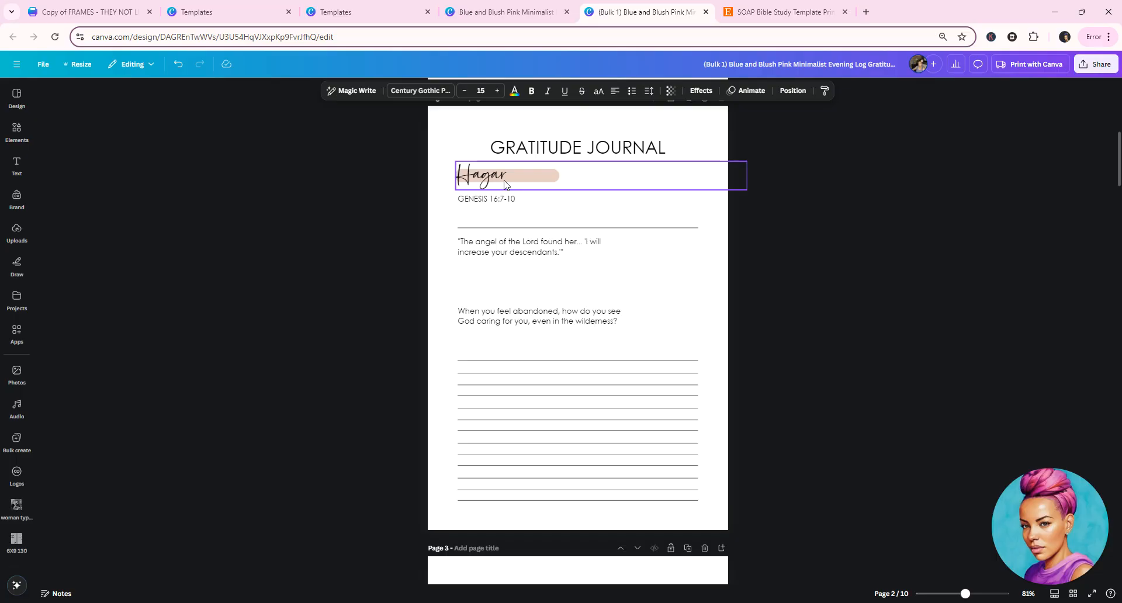
scroll(534, 218, down, 5)
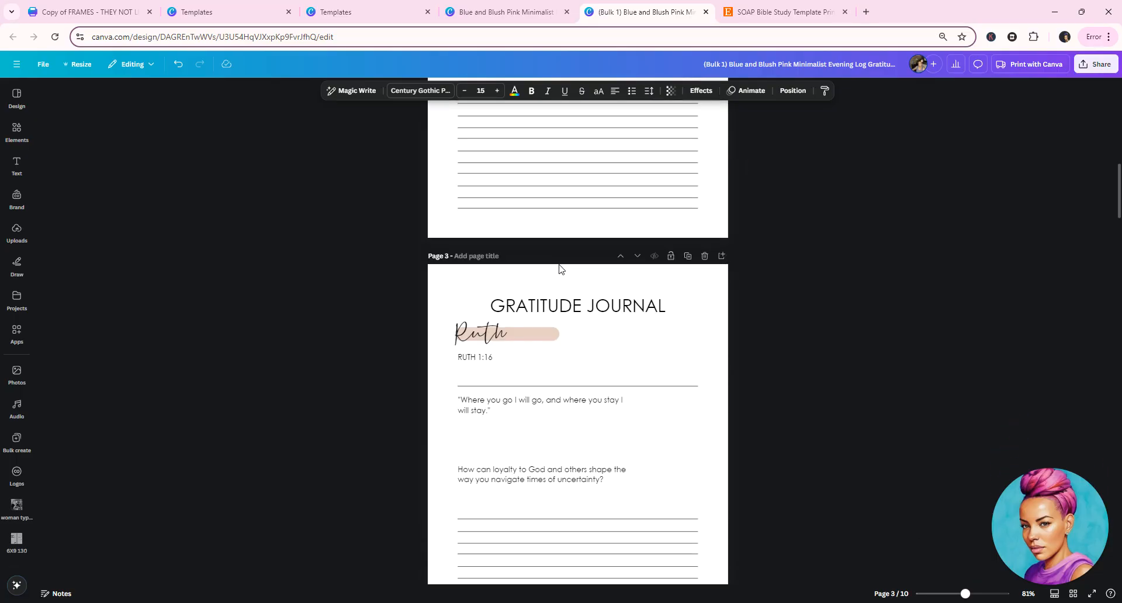
scroll(571, 321, down, 1)
scroll(539, 281, down, 7)
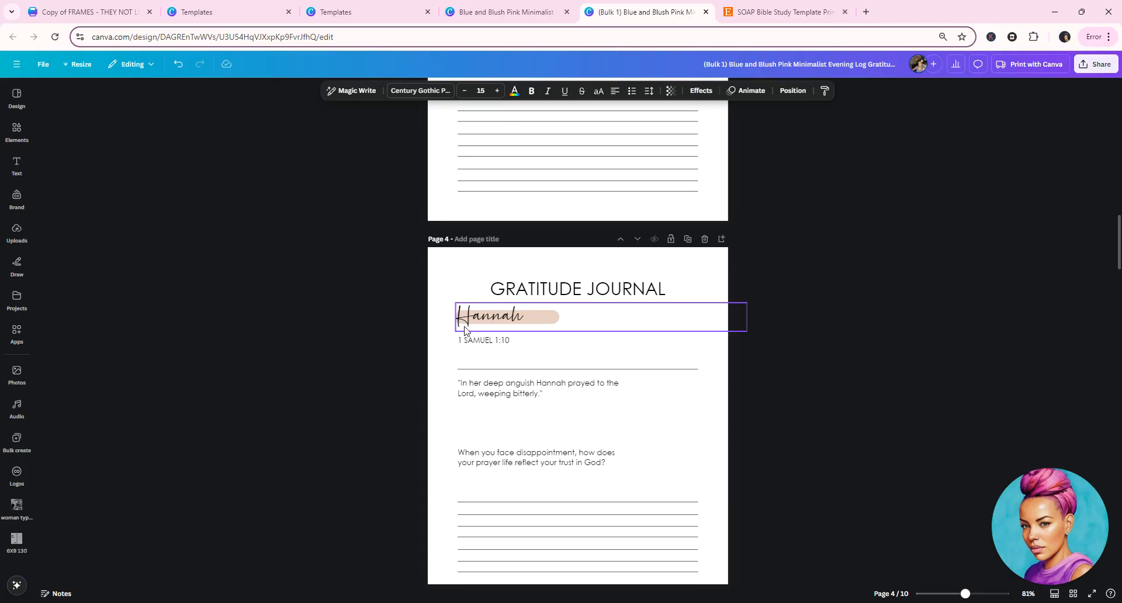
scroll(532, 345, down, 2)
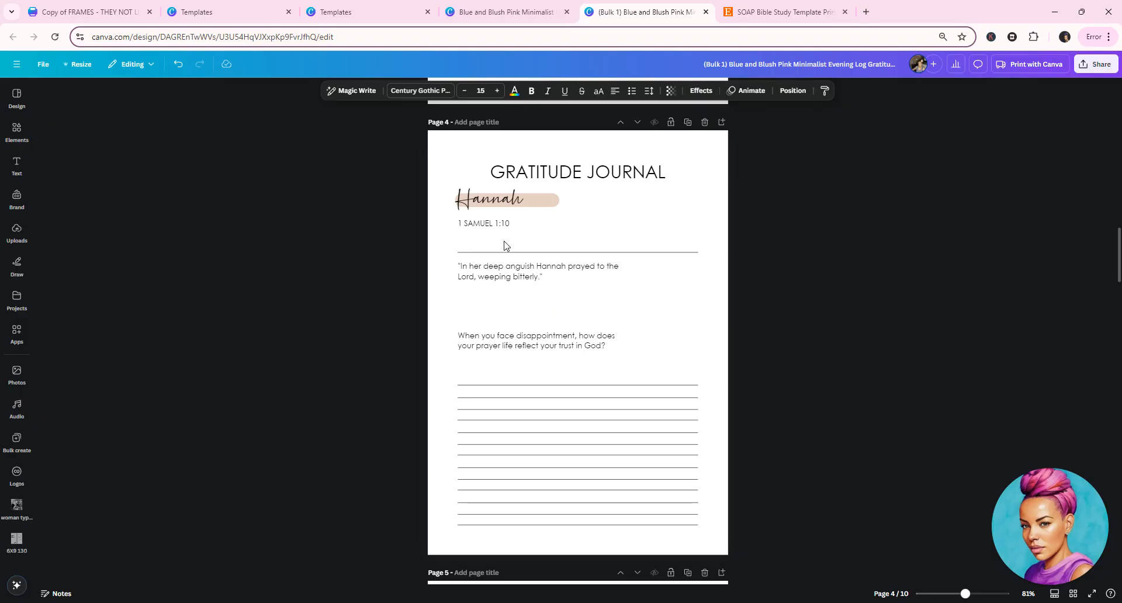
scroll(612, 248, down, 10)
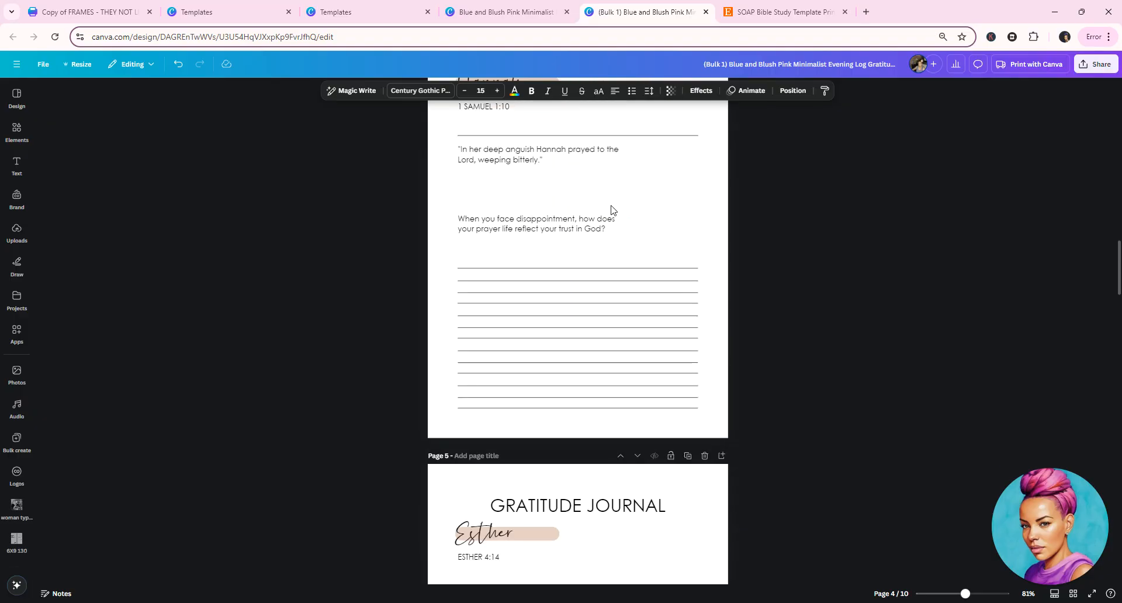
scroll(613, 248, down, 20)
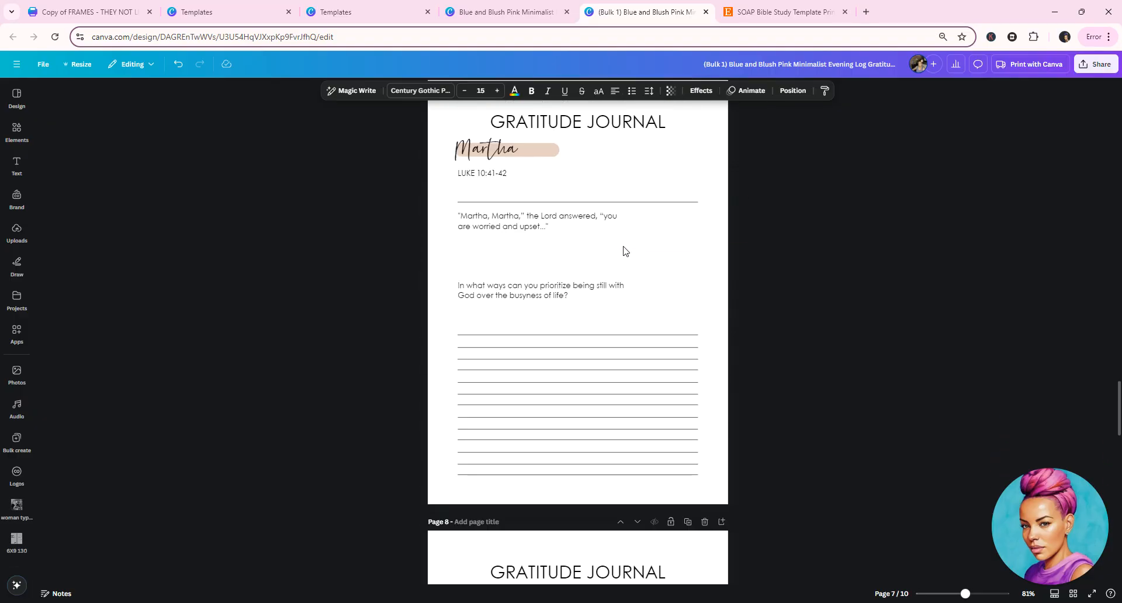
scroll(627, 254, down, 8)
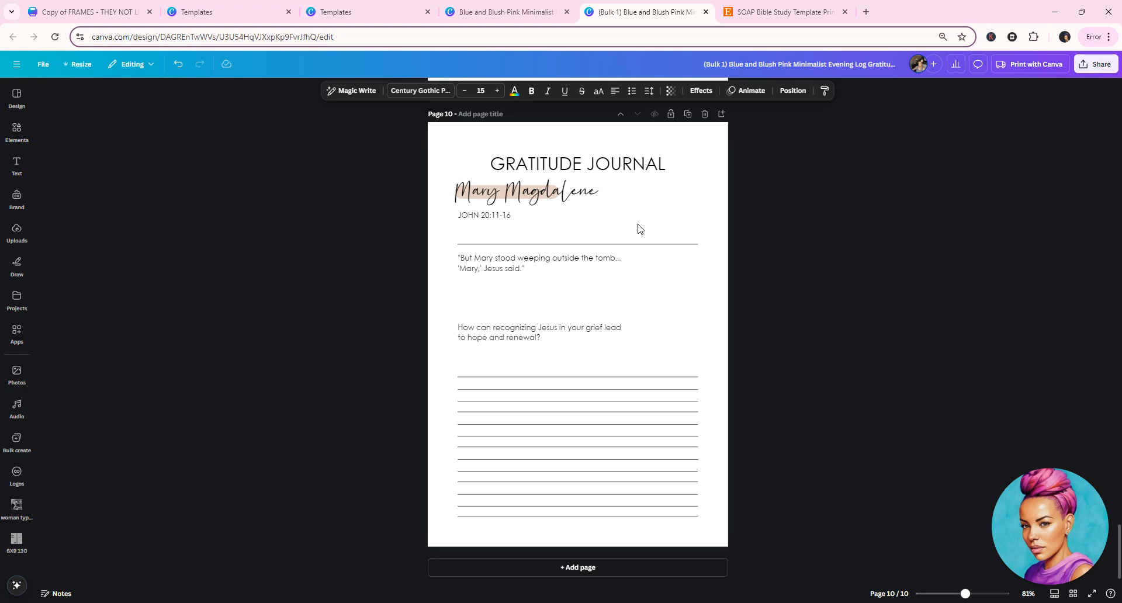
scroll(639, 225, up, 10)
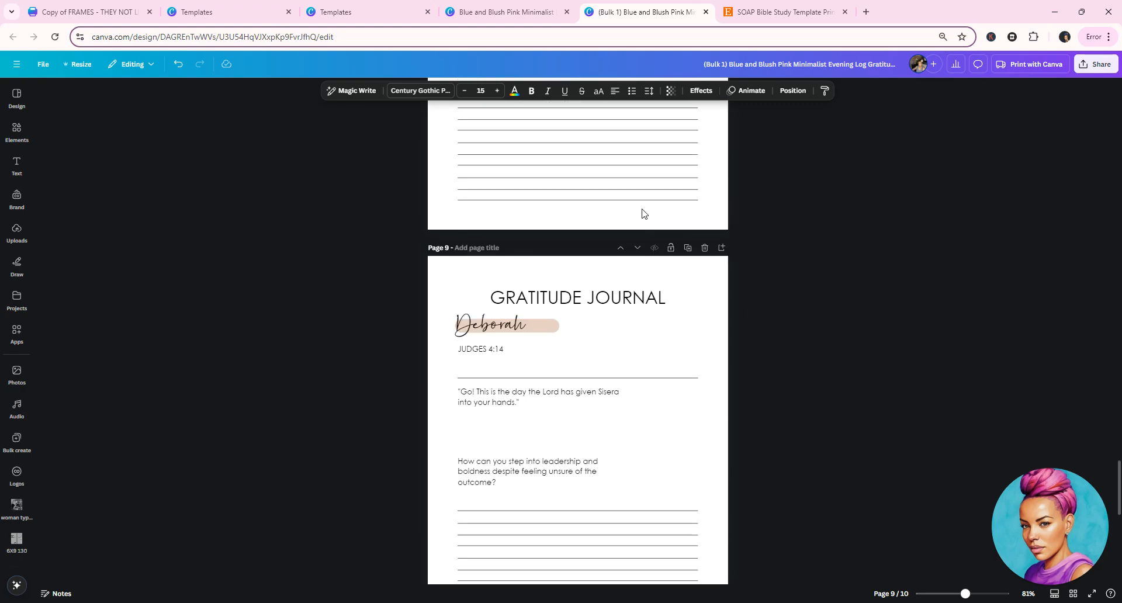
scroll(643, 213, up, 4)
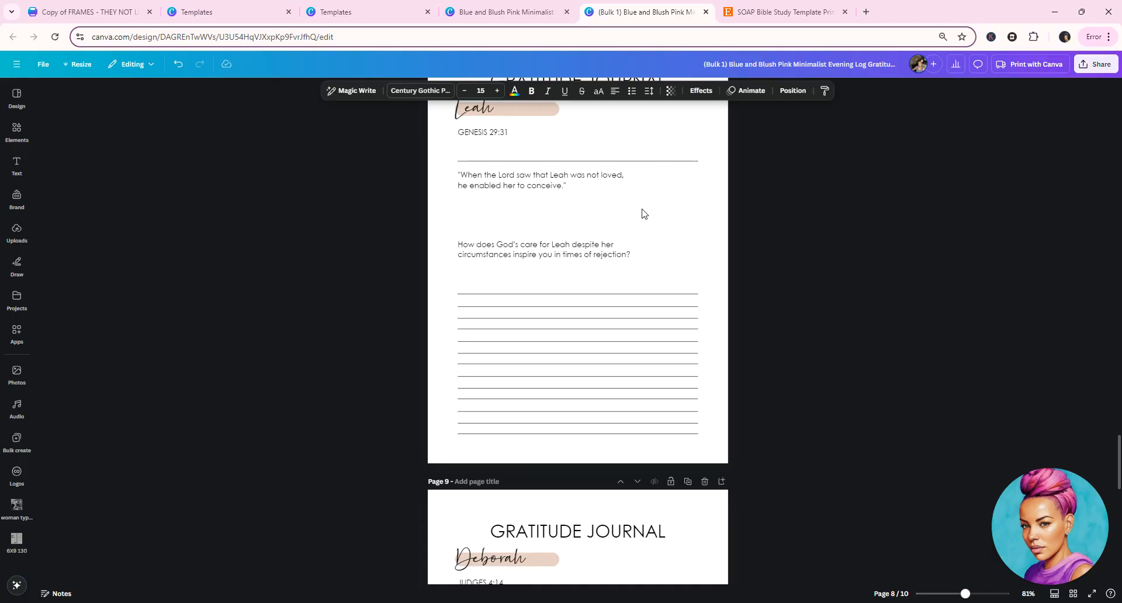
scroll(640, 216, up, 3)
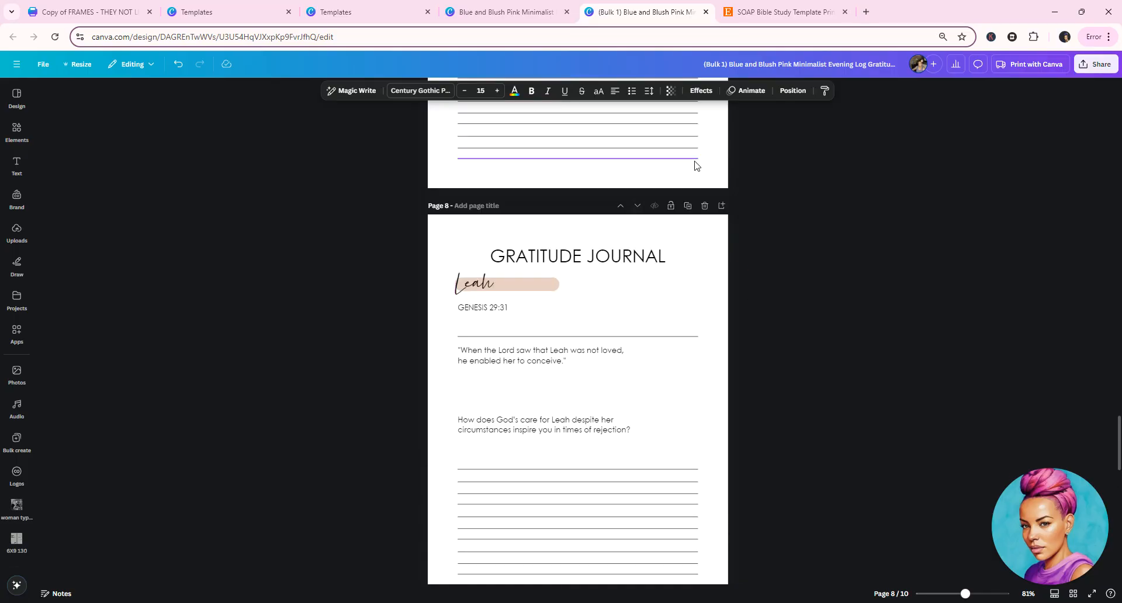